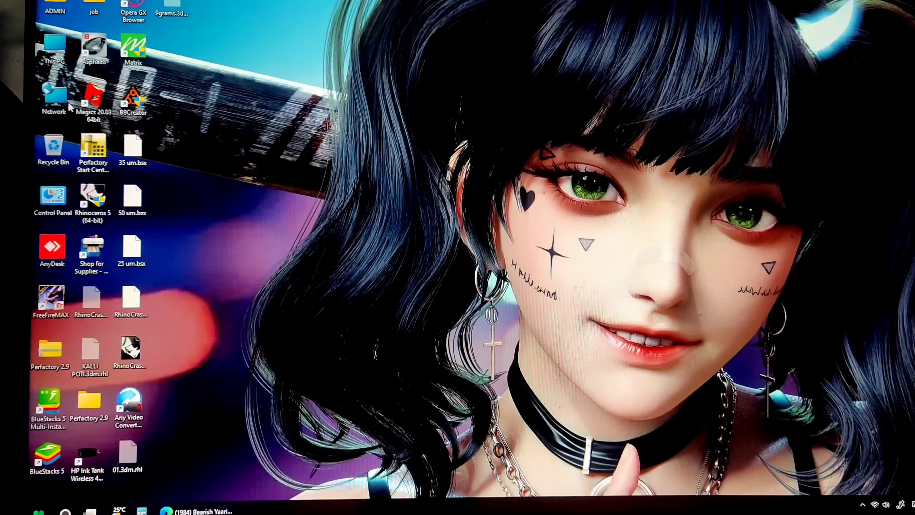
Step: Launch Materialise Magics 20.03 from its desktop shortcut
double_click(70, 105)
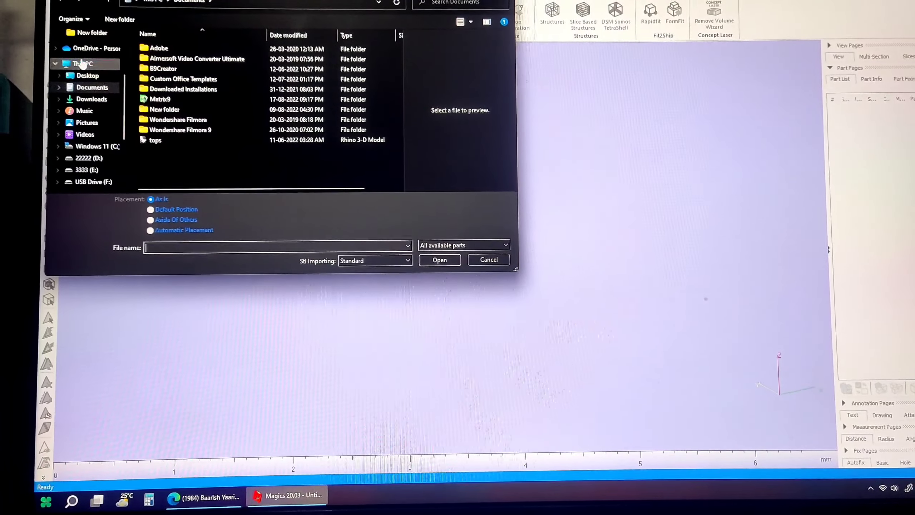
Step: Import the loket mgx pendant from the 19-08-2022 folder on drive 3333 (E:)
click(87, 168)
double_click(162, 67)
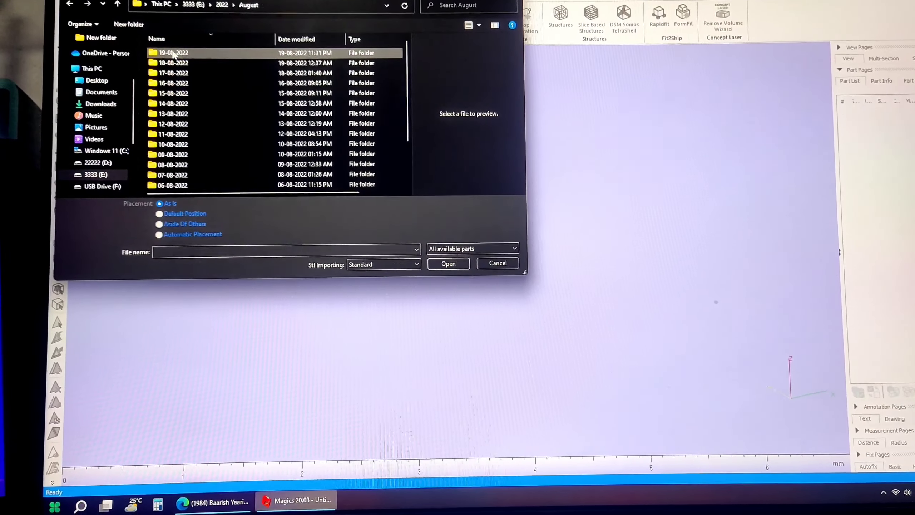
double_click(163, 49)
double_click(174, 67)
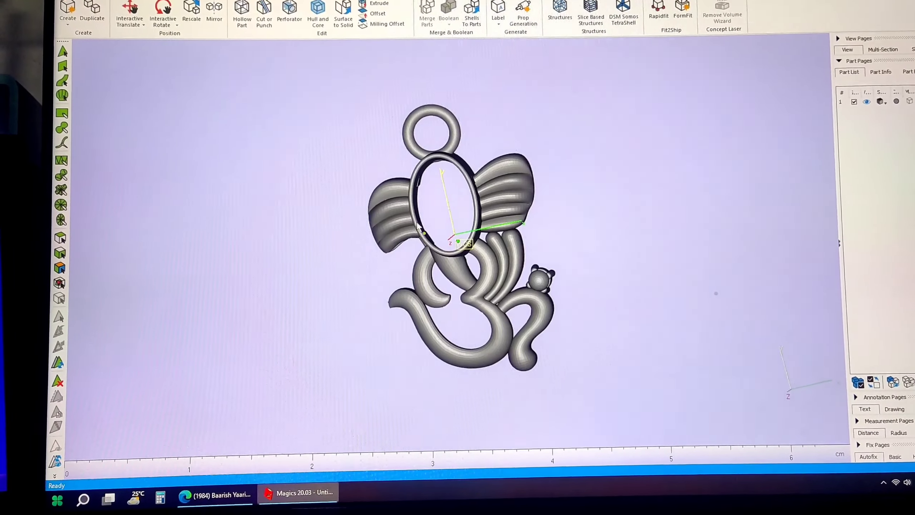
right_drag(487, 215, 413, 228)
Step: Reduce the pendant's triangle count and check its shells with the Fix Wizard
key(ctrl+t)
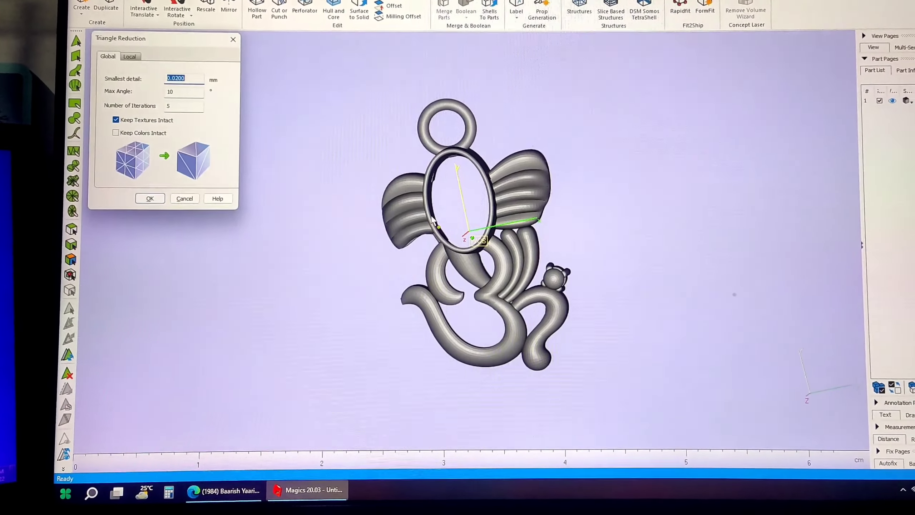
key(Escape)
key(ctrl+f)
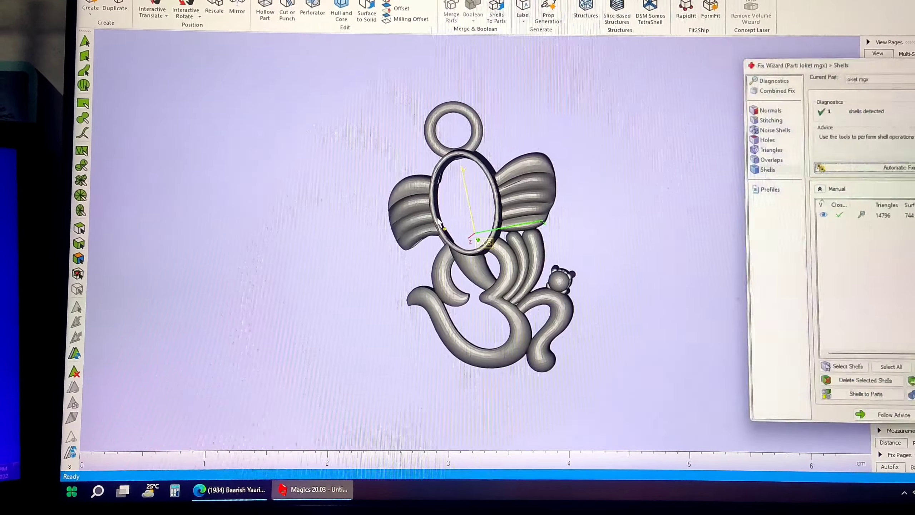
key(Return)
Step: Save the pendant as the STL loket mgx and close the project without saving
key(ctrl+shift+s)
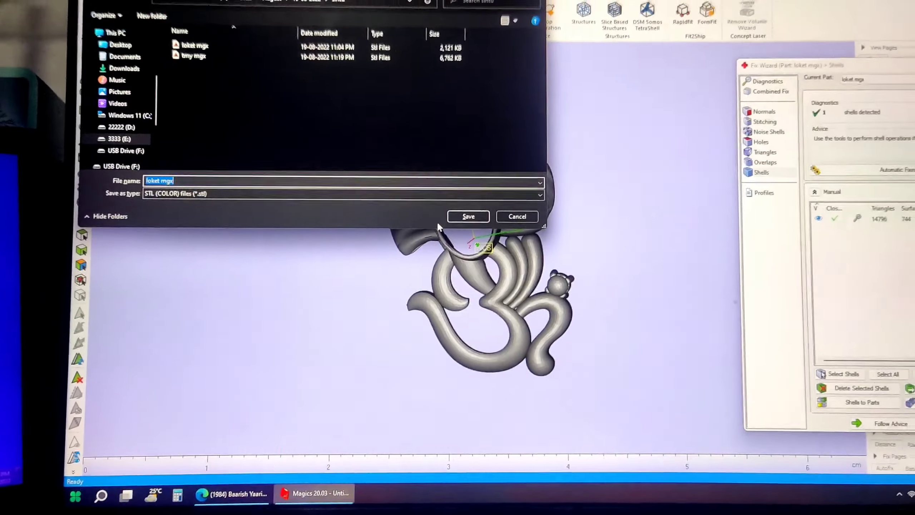
click(183, 96)
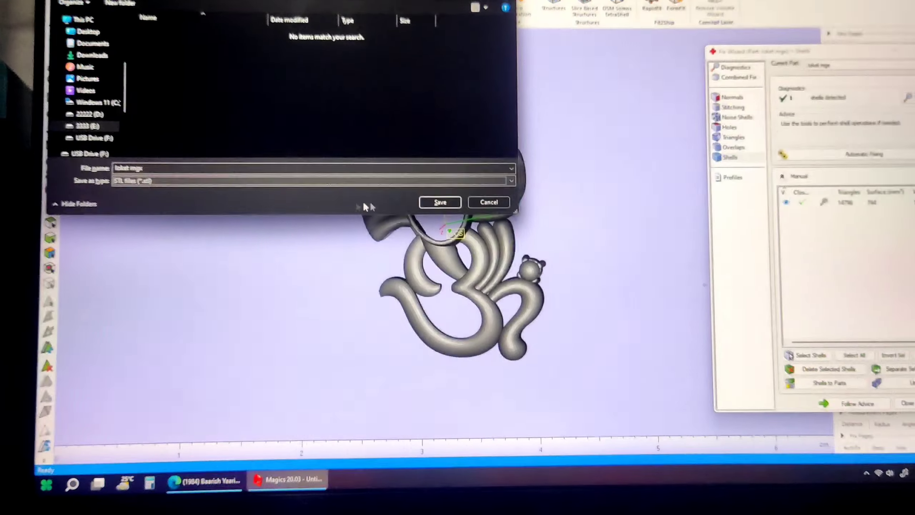
click(440, 207)
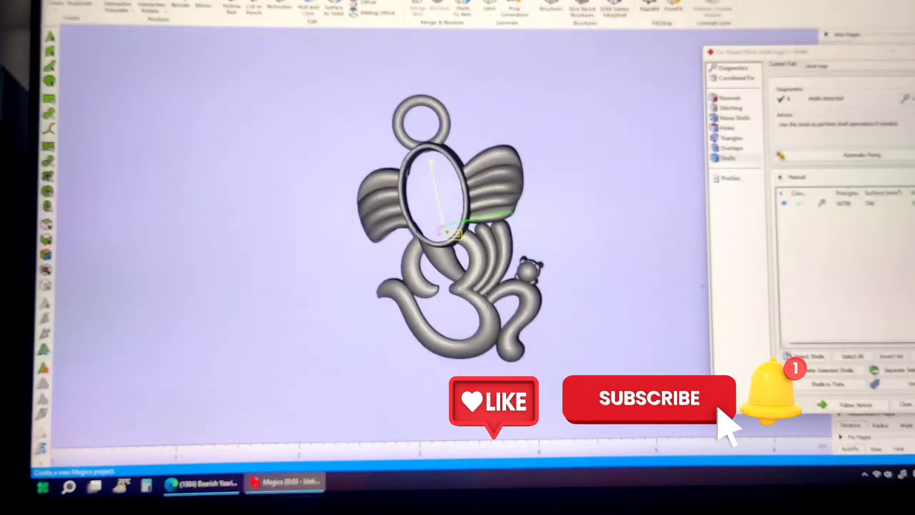
click(515, 235)
key(ctrl+o)
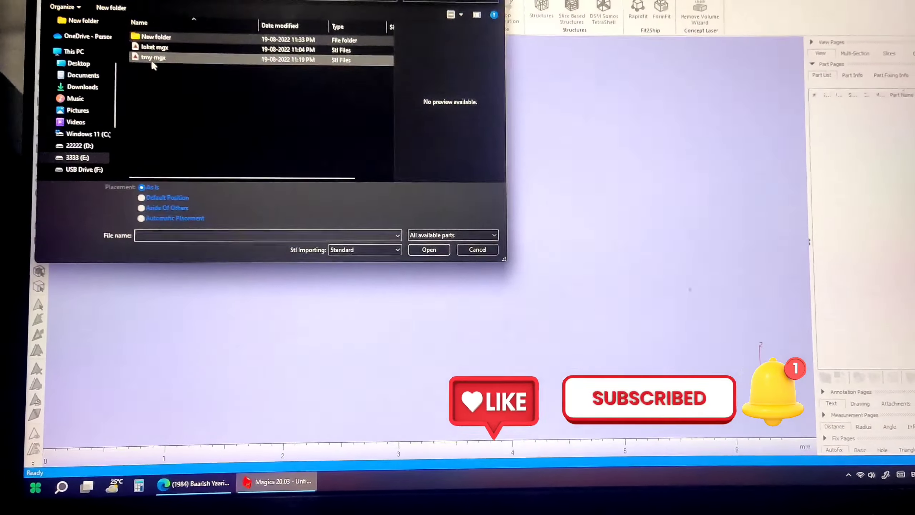
Step: Load the tmy mgx necklace and confirm its triangle reduction and shell check
double_click(151, 59)
right_drag(498, 119, 357, 266)
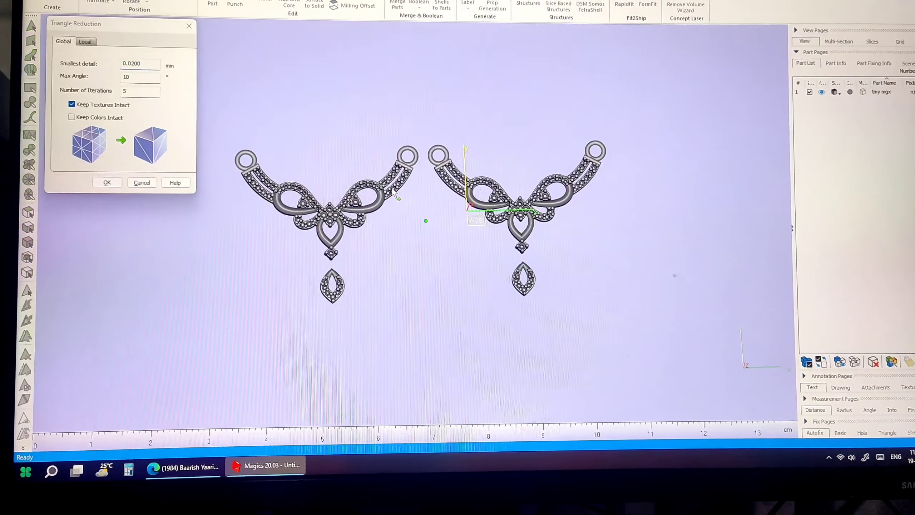
key(ctrl+f)
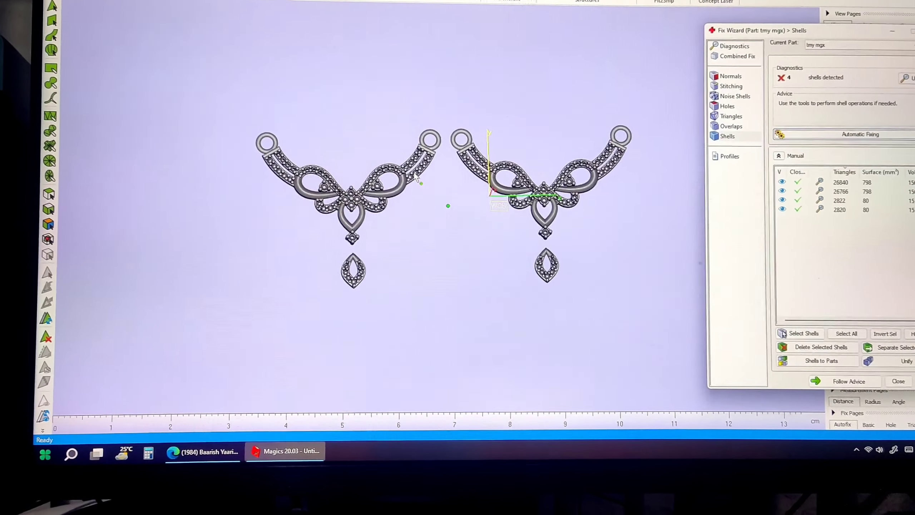
Step: Save the necklace as an ASCII STL named tmy mgx, then show the desktop
right_click(442, 136)
click(429, 108)
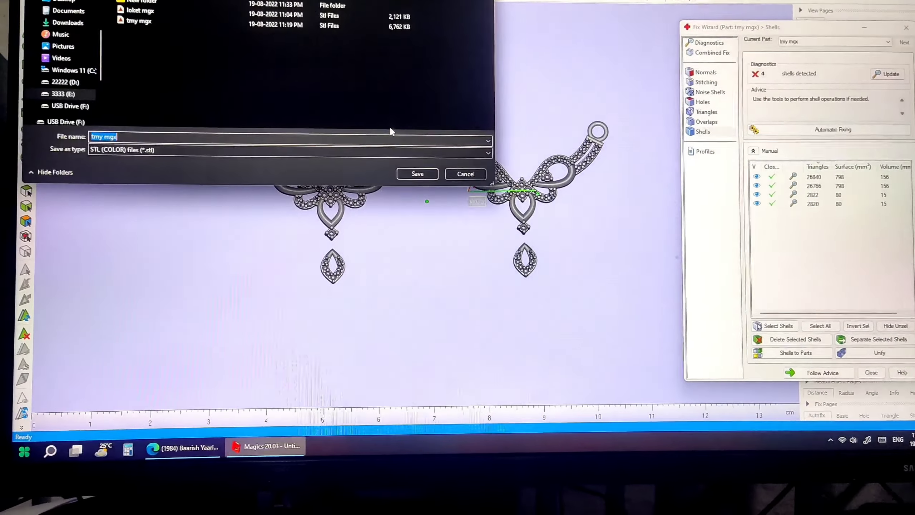
click(288, 159)
click(123, 184)
click(135, 160)
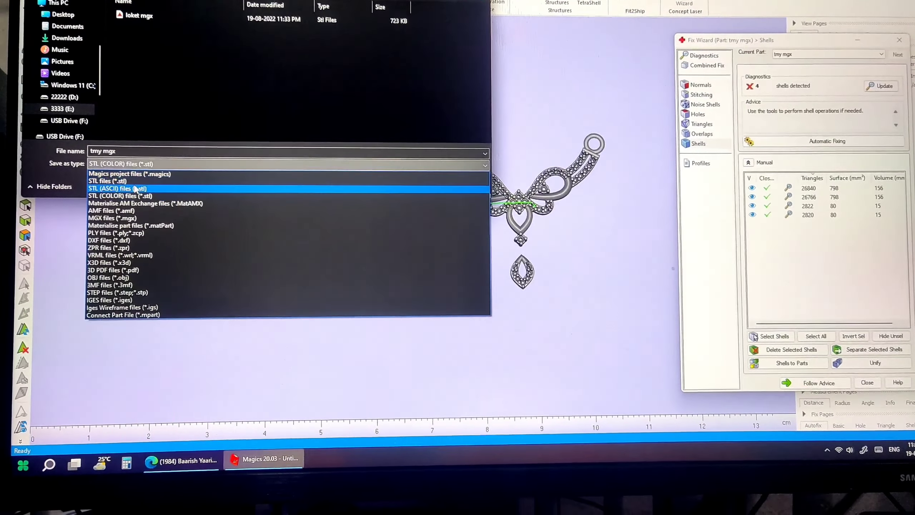
click(128, 185)
click(409, 182)
key(super+d)
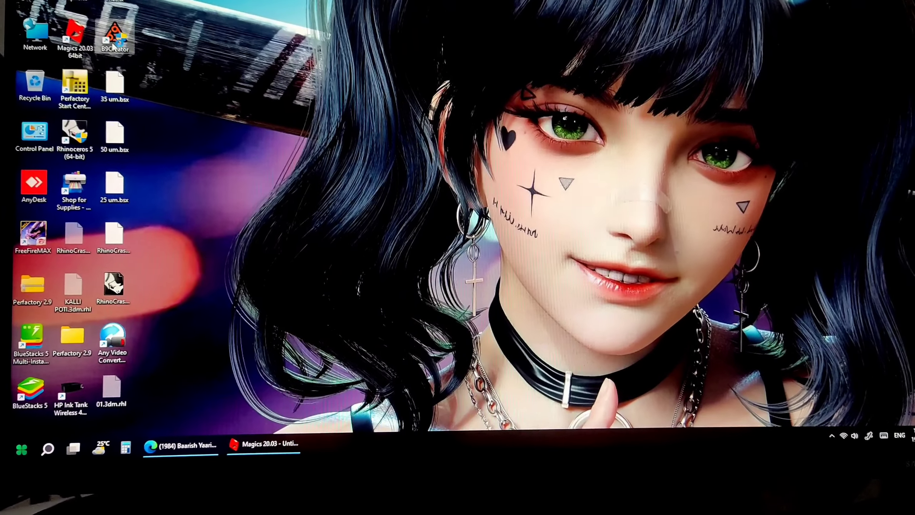
Step: Launch B9Creator, load the pendant STL and set its Z position to 2.20
double_click(113, 45)
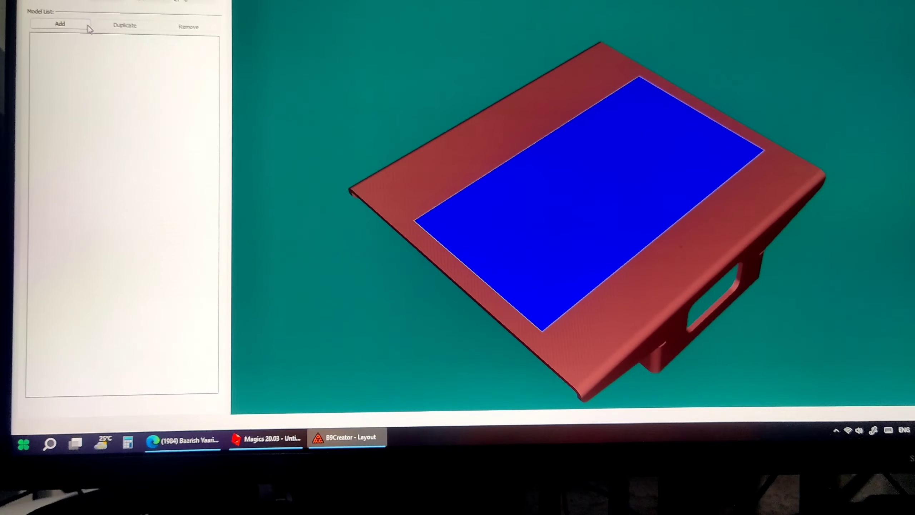
click(89, 29)
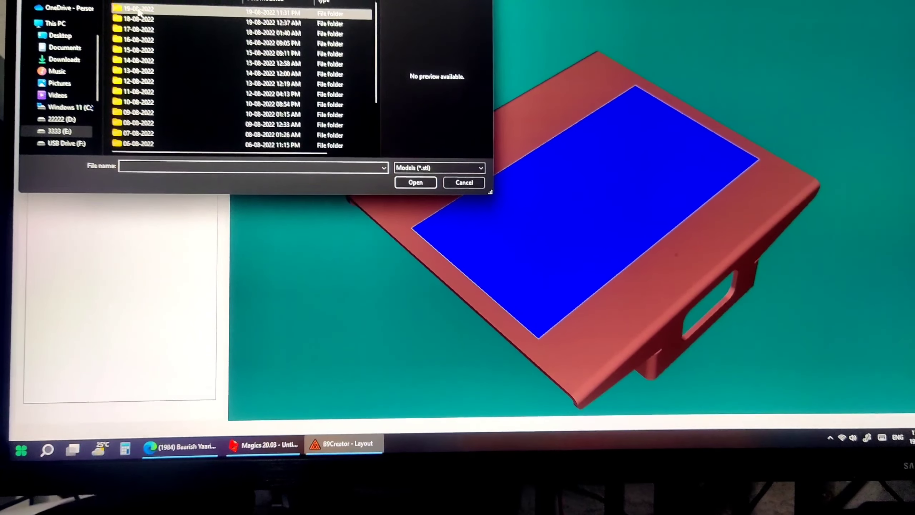
double_click(136, 17)
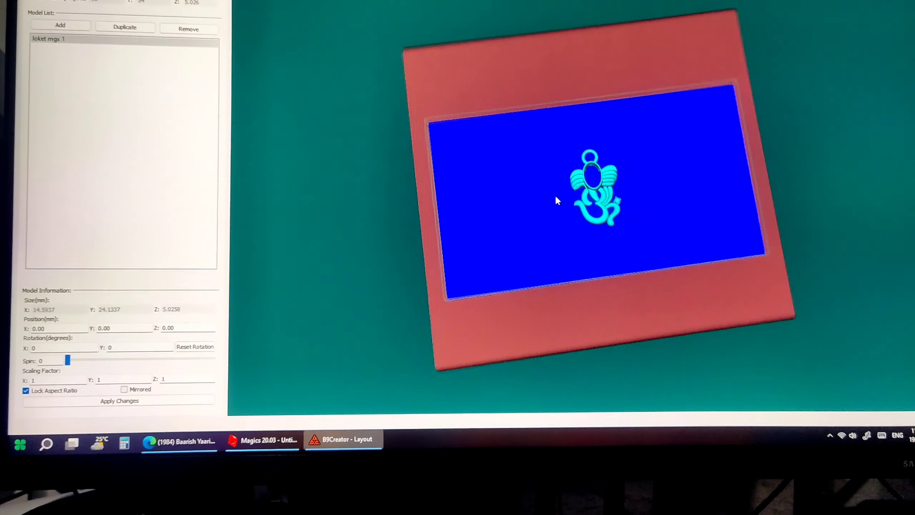
double_click(191, 326)
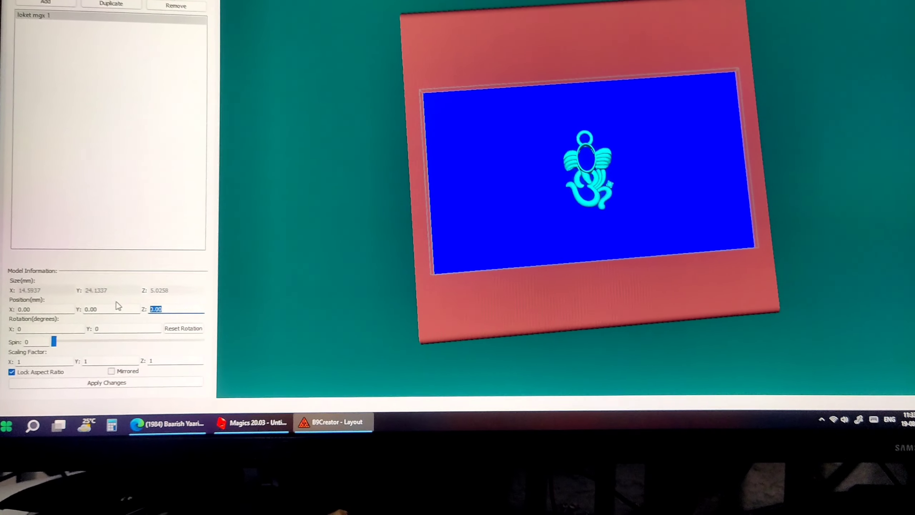
text(2.20)
Step: Set the Mid-section support radius and length to 0.21
click(71, 16)
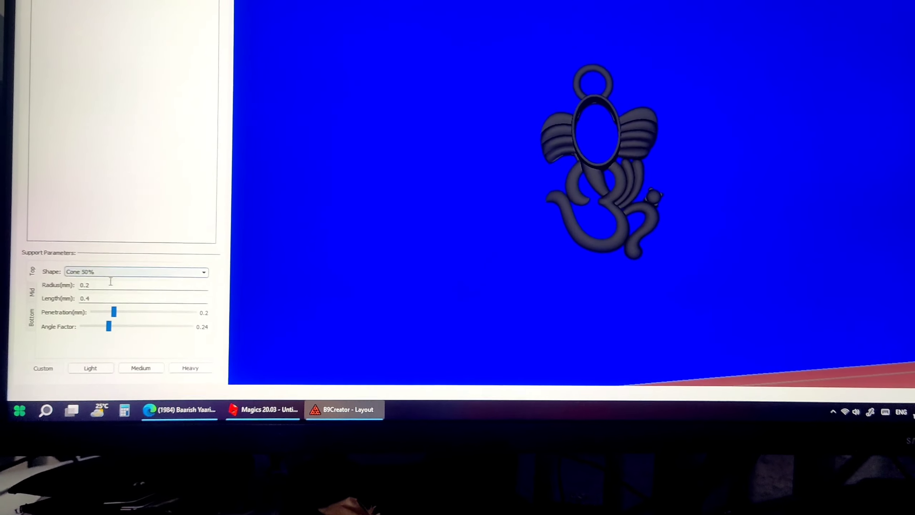
click(38, 288)
click(85, 285)
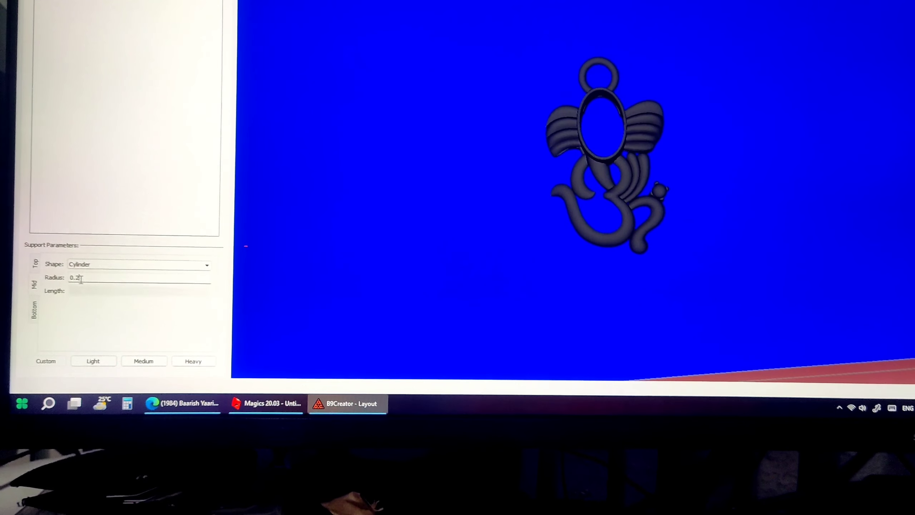
text(1)
click(88, 298)
text(0.2)
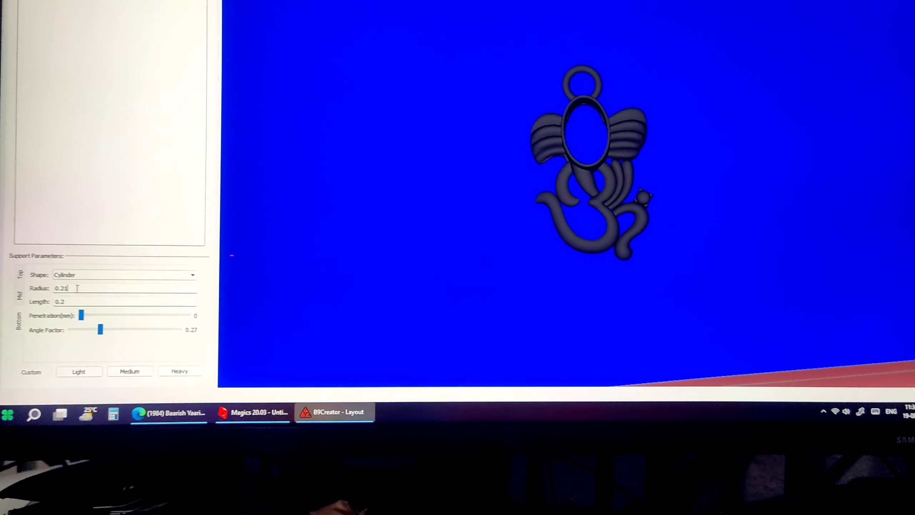
text(1)
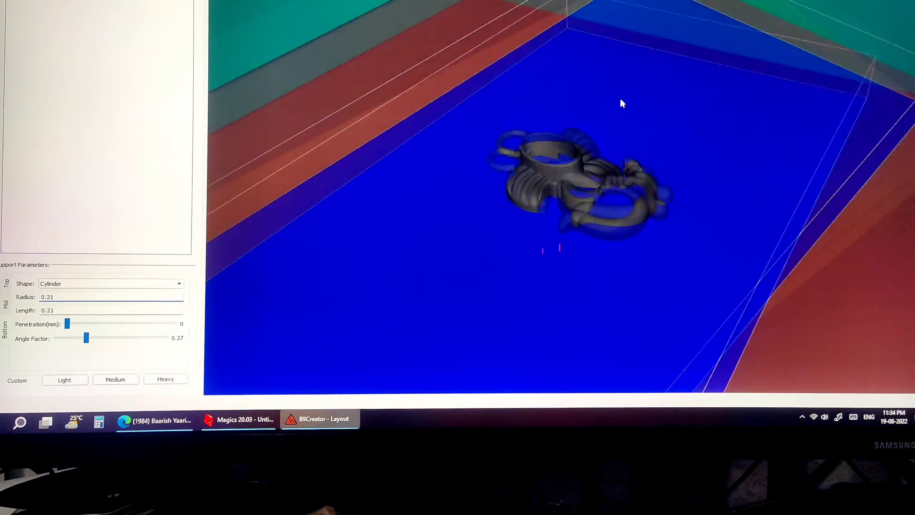
Step: Add five supports around the pendant's top ring
drag(623, 102, 585, 122)
scroll(562, 130, up, 5)
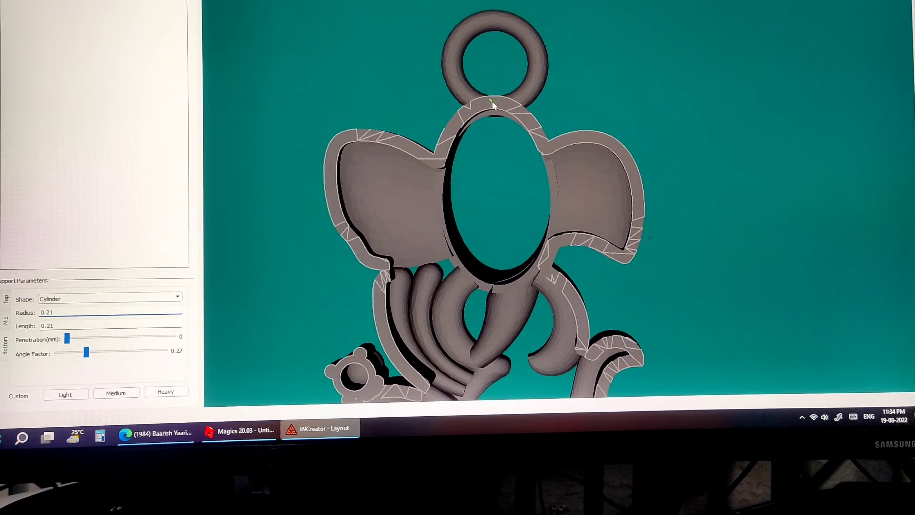
click(491, 99)
click(534, 68)
click(525, 16)
click(468, 6)
click(447, 46)
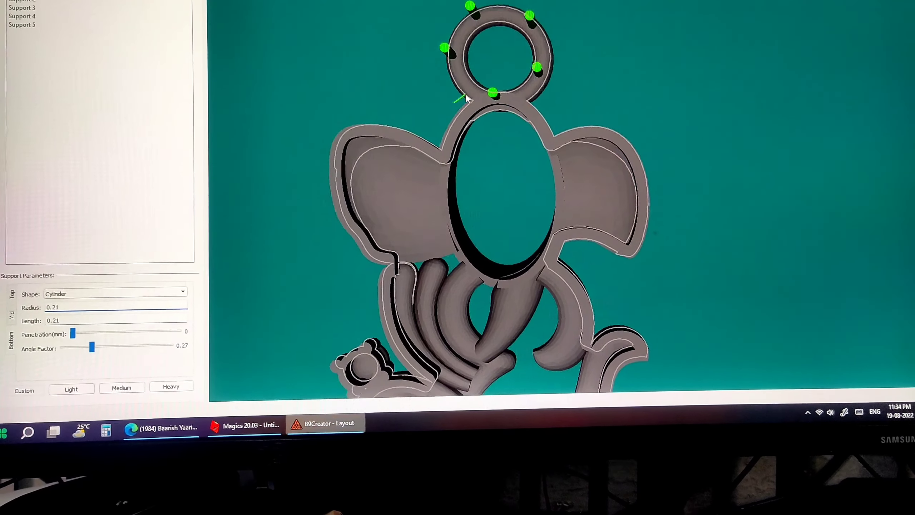
Step: Add supports on the large central ring and along the ear's outer edge and tip
mouse_move(451, 50)
mouse_down()
mouse_move(457, 100)
mouse_move(548, 119)
mouse_up()
click(496, 147)
click(561, 122)
click(619, 164)
click(628, 196)
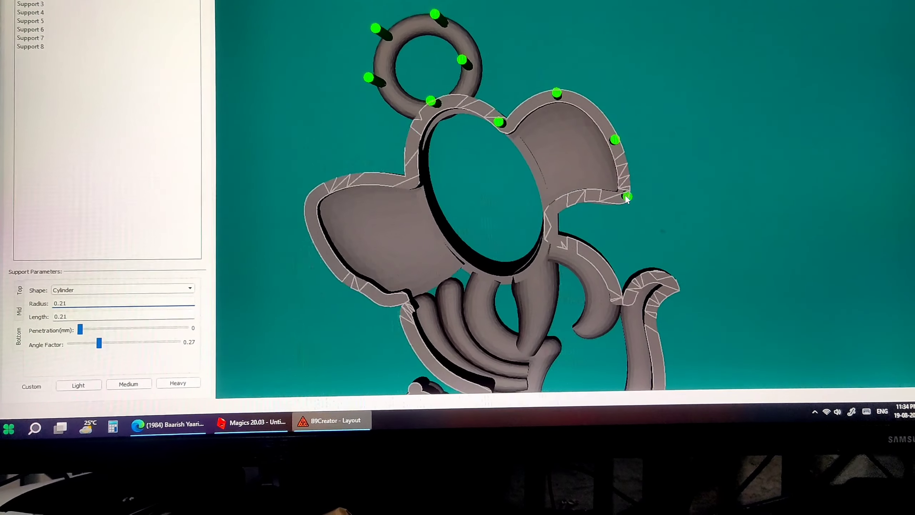
click(562, 207)
Step: Add supports along the right-hand curl, the lower loop and the lower hook
drag(571, 182, 593, 205)
click(609, 215)
click(637, 241)
click(670, 229)
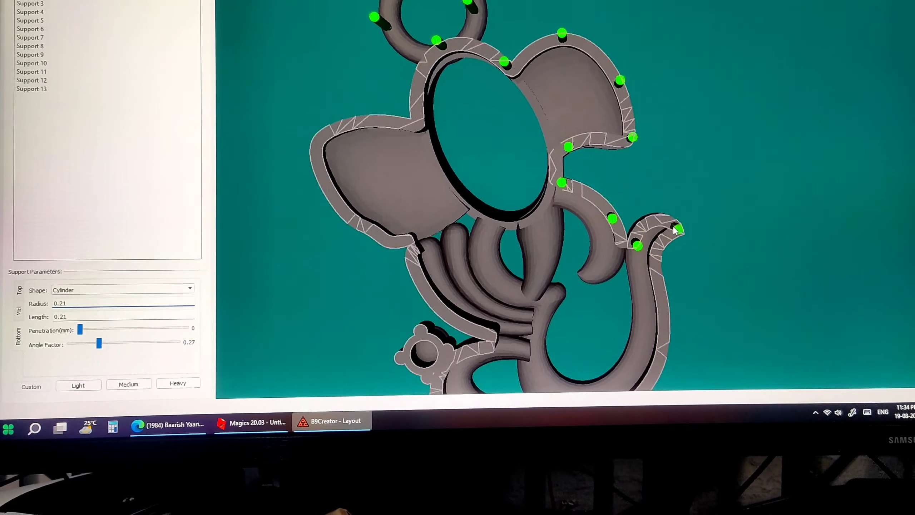
click(635, 183)
mouse_move(670, 229)
mouse_down()
mouse_move(635, 184)
mouse_move(653, 231)
mouse_up()
click(698, 144)
click(602, 233)
click(517, 247)
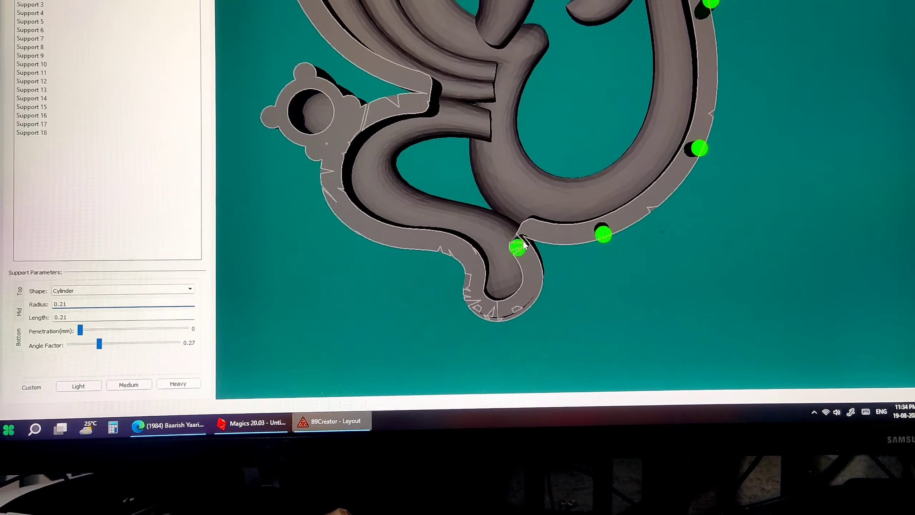
Step: Support the bottom hook, its inner bend, the small left ring and left outer edge
mouse_move(517, 248)
mouse_down()
mouse_move(531, 223)
mouse_move(529, 262)
mouse_move(515, 225)
mouse_up()
click(467, 145)
click(506, 219)
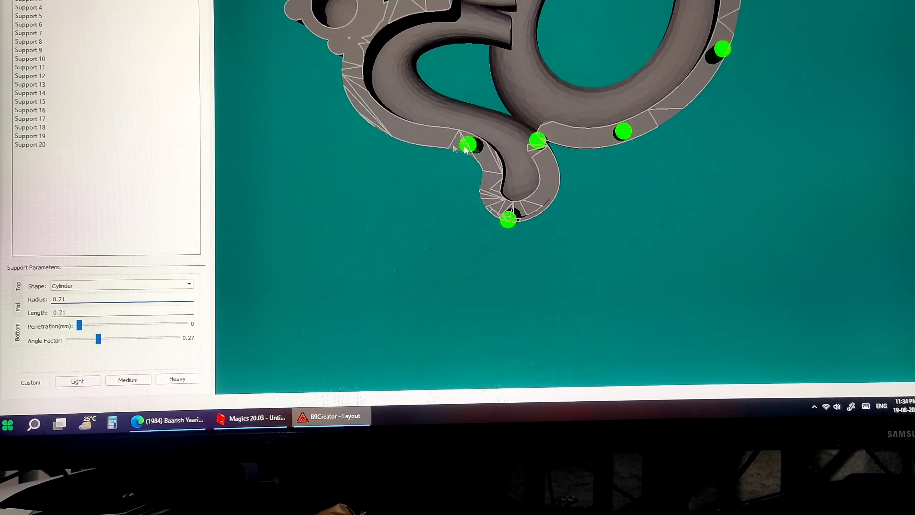
click(345, 100)
click(314, 36)
click(342, 13)
click(276, 5)
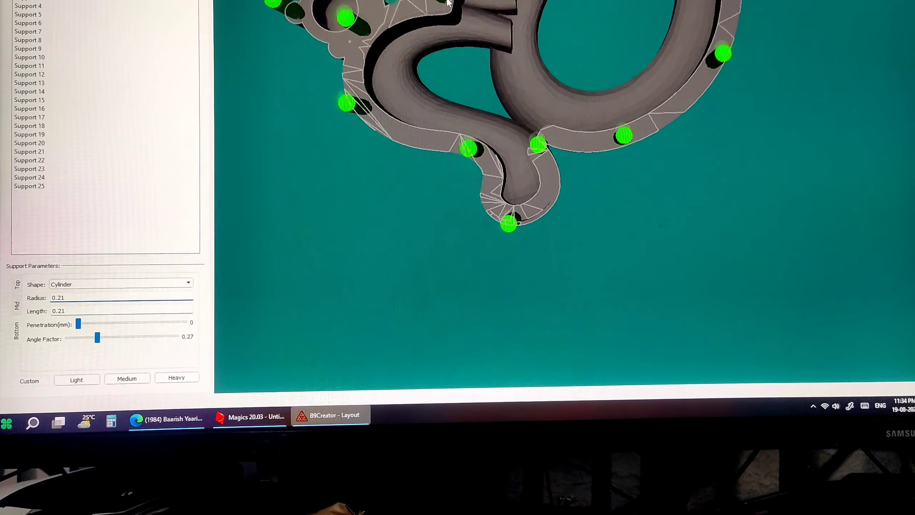
Step: Add supports along the left ear's edge and near the small left ring
mouse_move(324, 29)
mouse_down()
mouse_move(434, 54)
mouse_move(399, 173)
mouse_up()
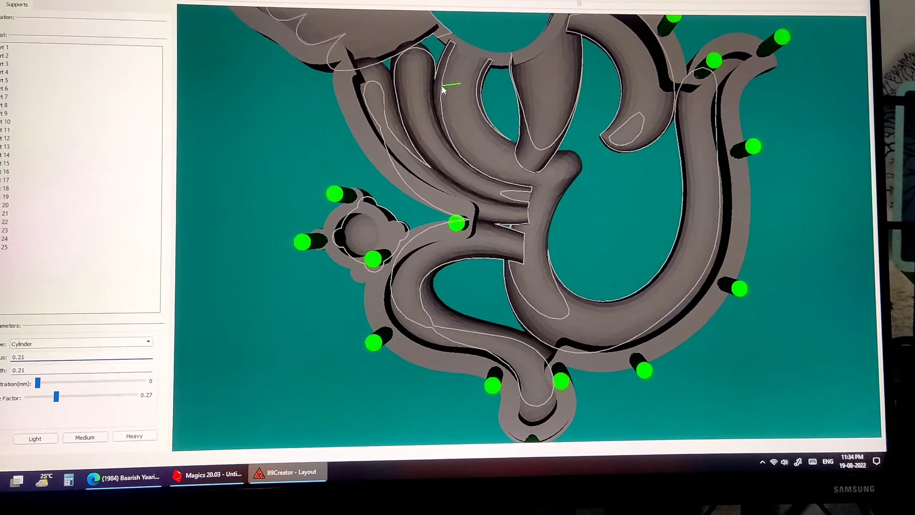
click(396, 175)
click(344, 54)
click(368, 143)
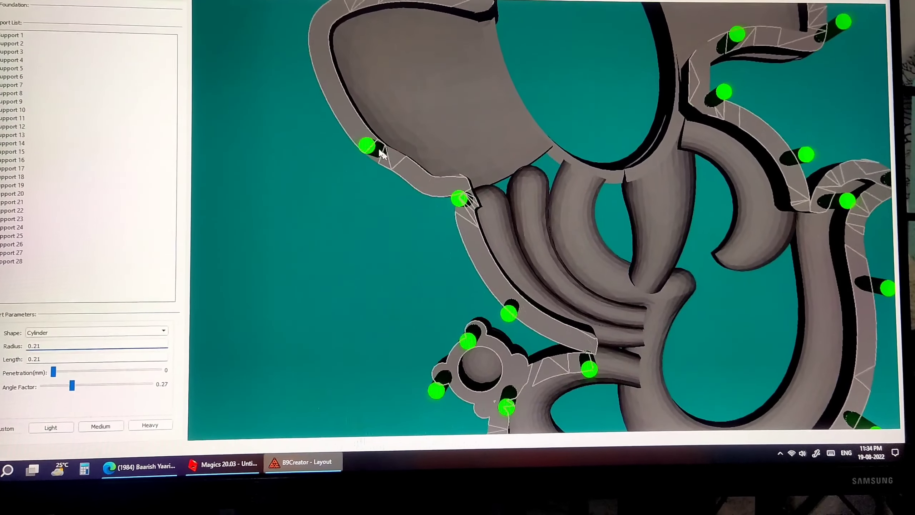
click(316, 65)
Step: Reorient the model and add three supports to previously unreachable edges
mouse_move(342, 7)
mouse_down()
mouse_move(423, 108)
mouse_move(540, 83)
mouse_up()
click(401, 96)
click(460, 96)
click(540, 82)
Step: Add supports in the lower middle, tongue top, upper inner loops and crescent tip
drag(377, 184, 450, 109)
click(447, 265)
click(489, 247)
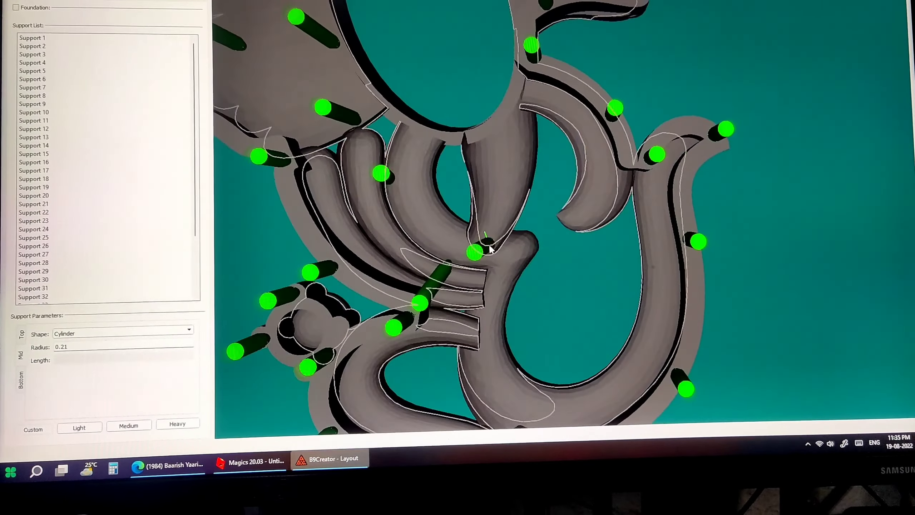
click(487, 146)
click(429, 120)
click(408, 207)
click(562, 217)
drag(589, 199, 514, 156)
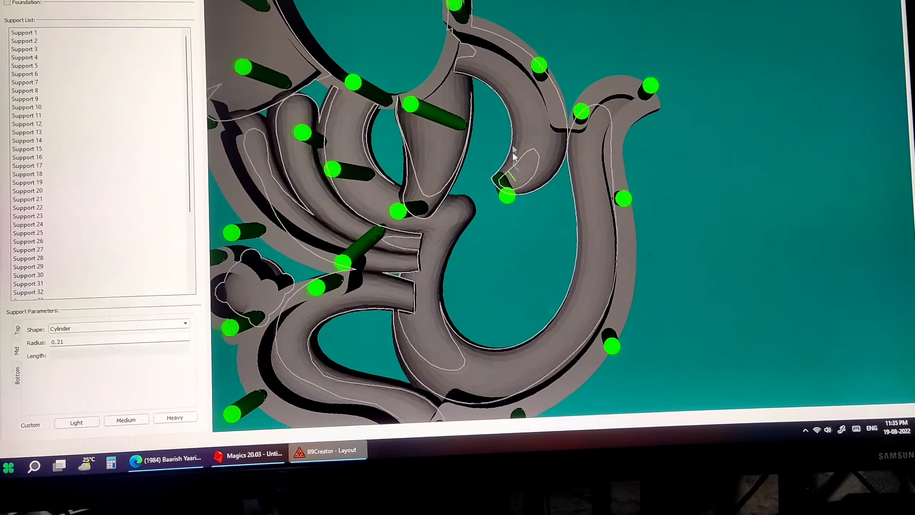
scroll(576, 188, down, 3)
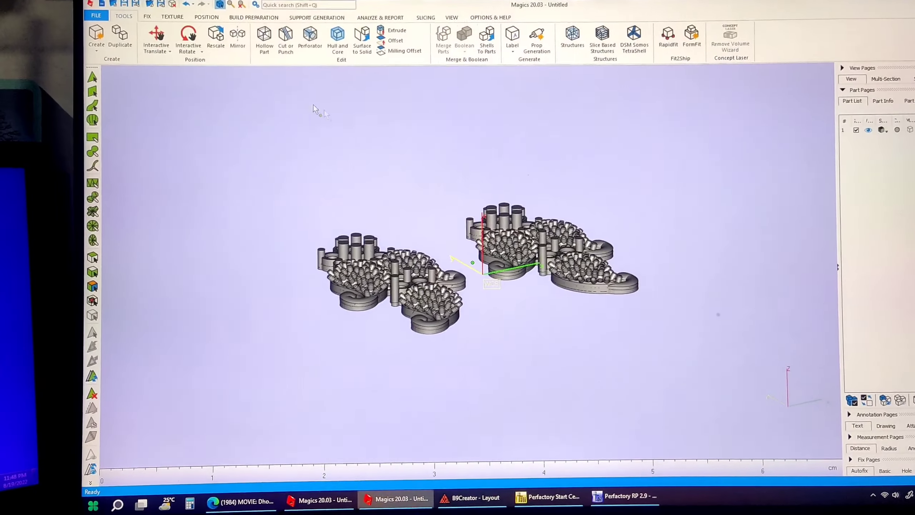
Step: Turn the earring models toward a top view and run the triangle reduction
right_drag(437, 197, 532, 231)
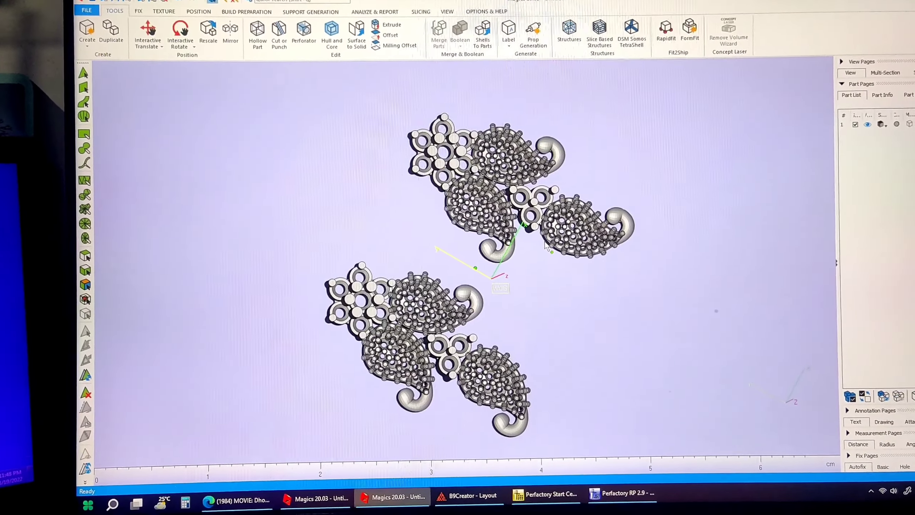
key(Return)
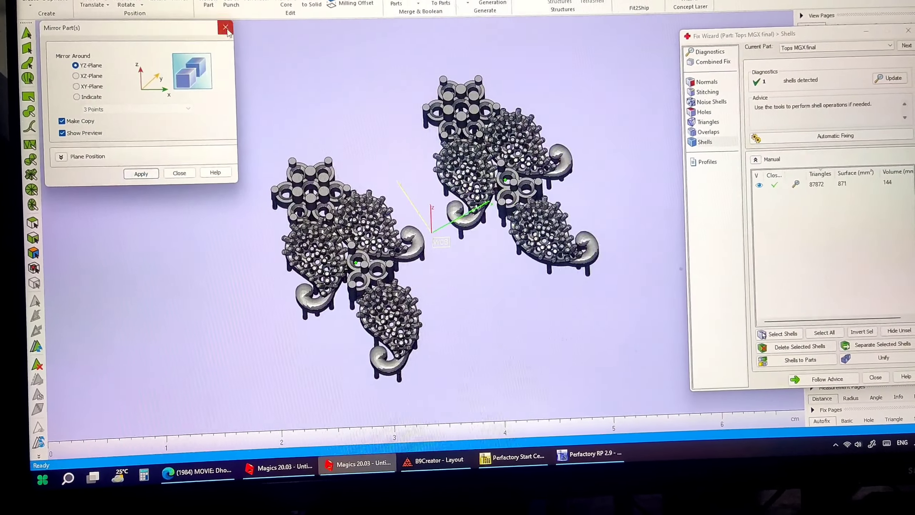
Step: Start saving Tops MGX final as an STL from the part's right-click menu
right_click(393, 198)
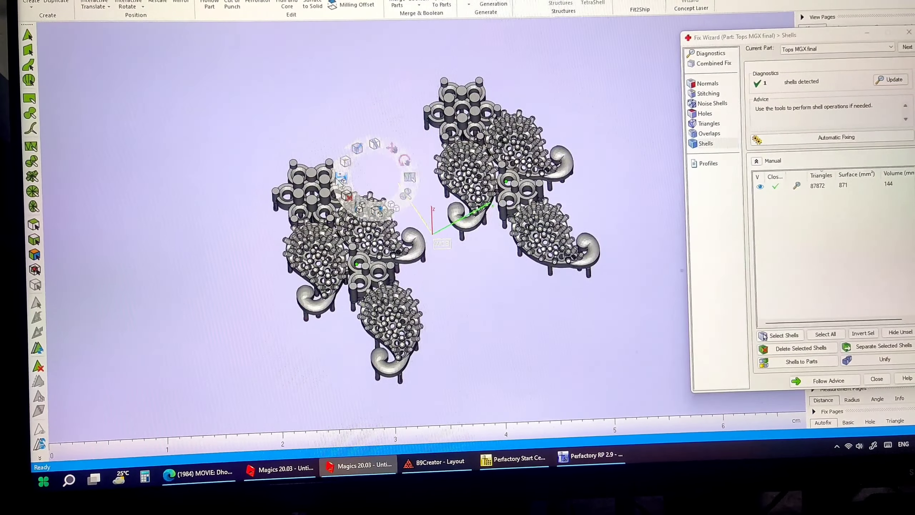
click(341, 179)
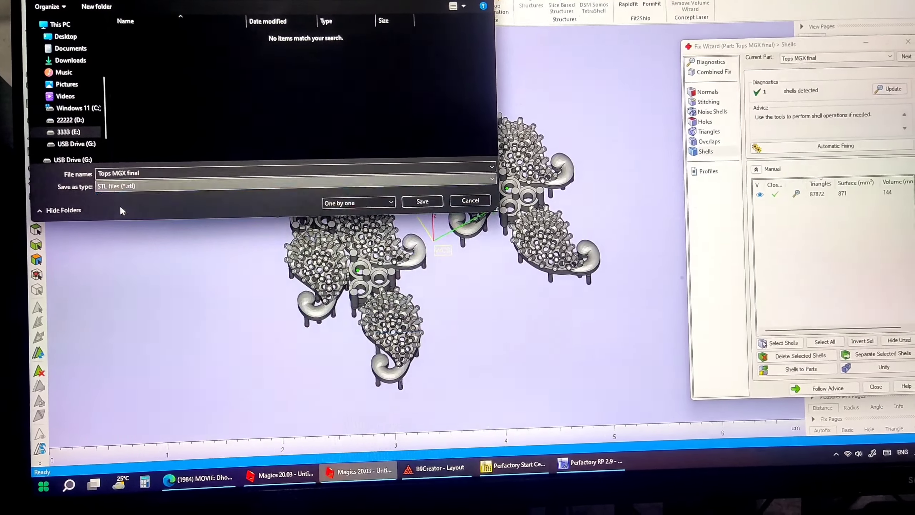